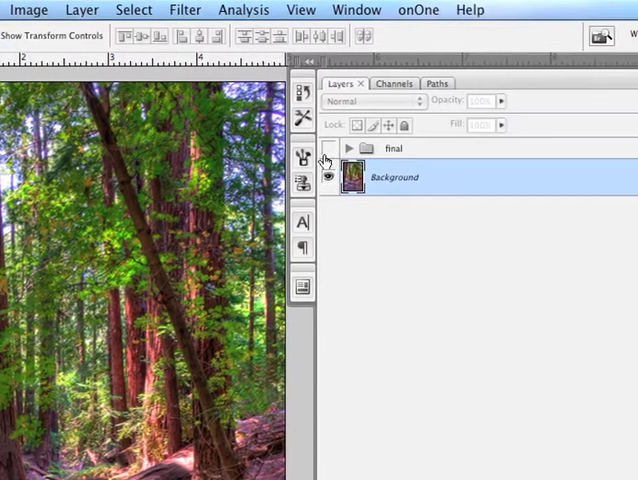
# Preview the finished sunbeam effect, then show the Channels panel listing RGB, Red, Green and Blue
pyautogui.click(535, 147)
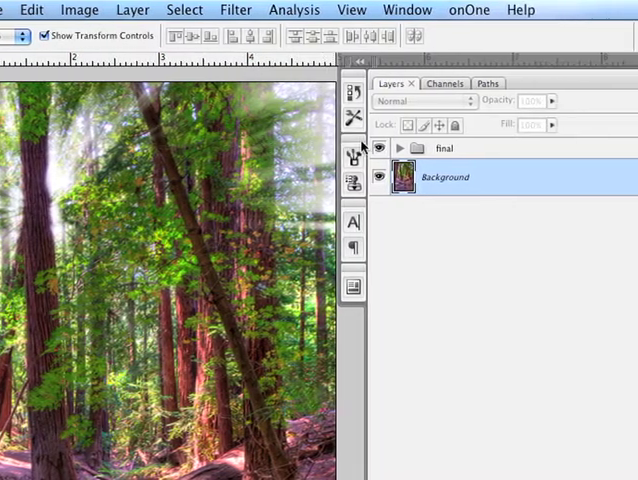
pyautogui.click(534, 148)
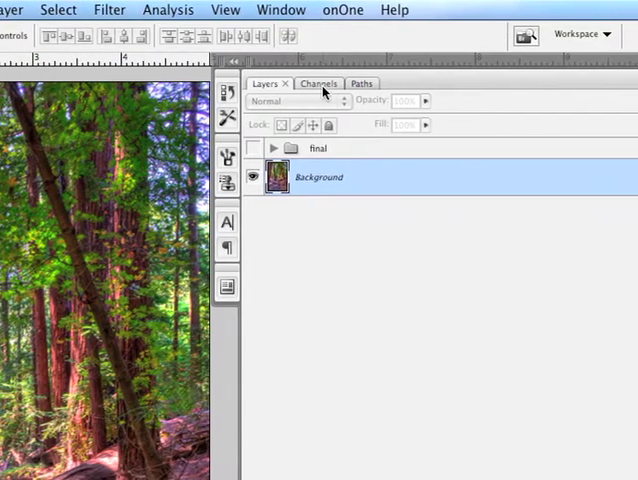
pyautogui.click(320, 91)
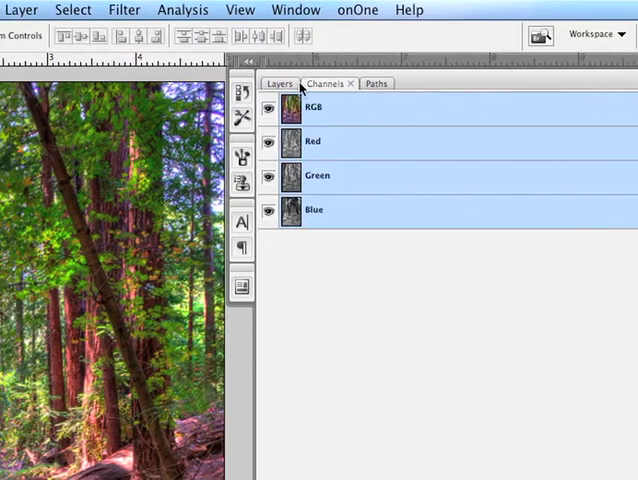
pyautogui.click(318, 88)
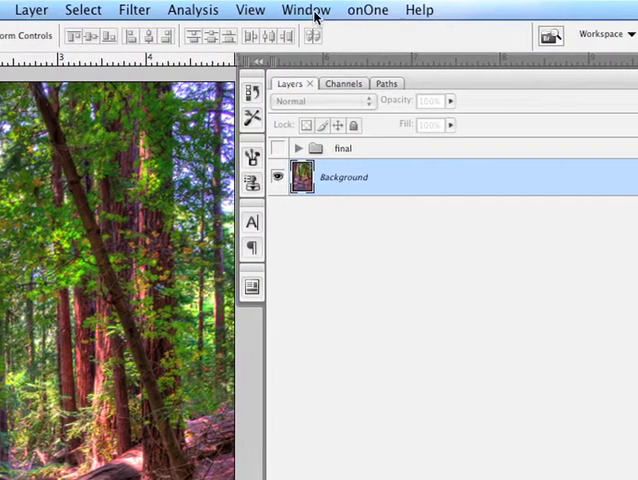
pyautogui.click(314, 12)
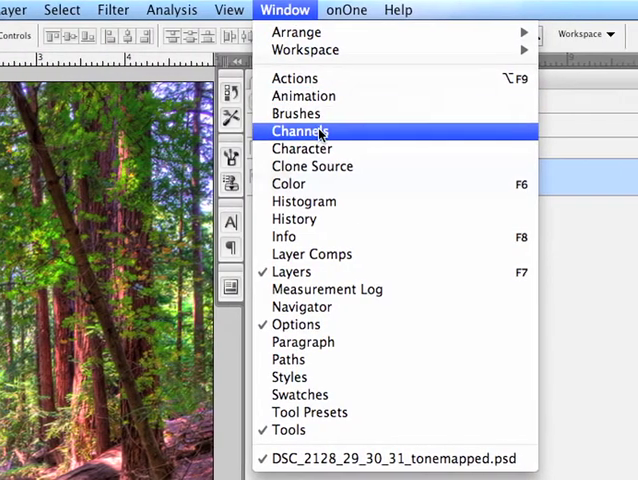
pyautogui.click(330, 131)
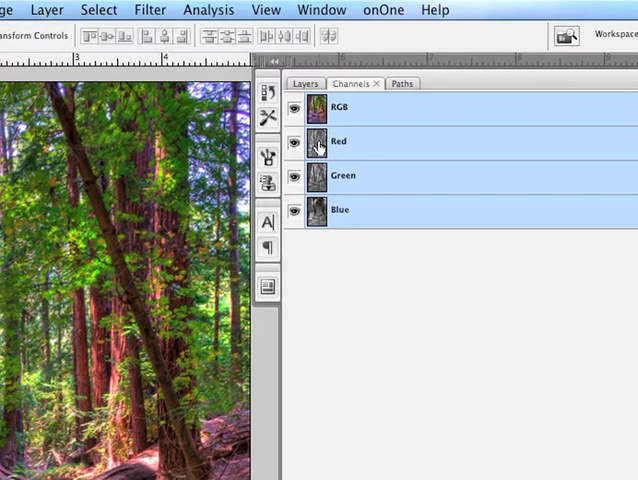
# View the Red, Green and Blue channels alone in turn, finishing on Blue
pyautogui.click(318, 146)
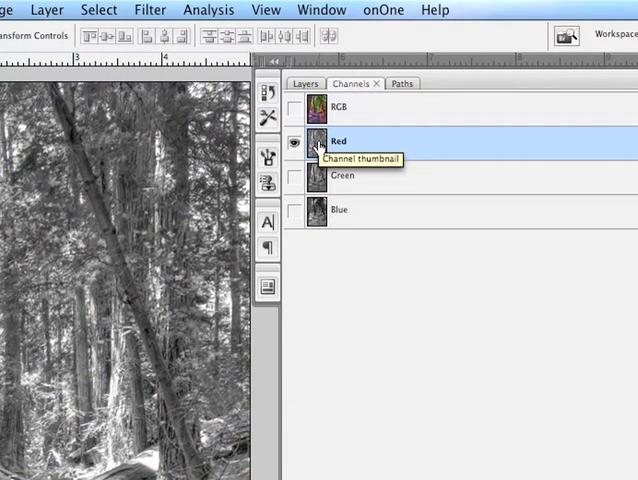
pyautogui.click(315, 177)
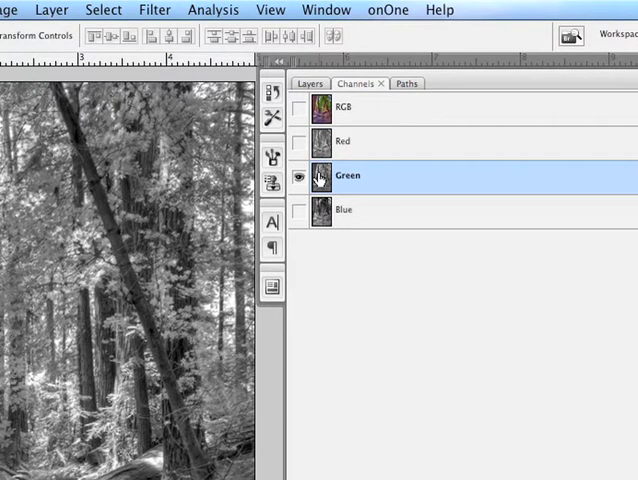
pyautogui.click(319, 212)
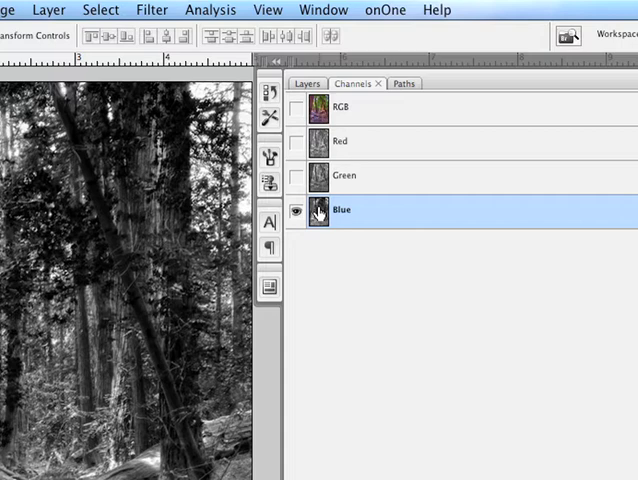
# Duplicate the Blue channel into a new 'Blue copy' channel
pyautogui.rightClick(320, 212)
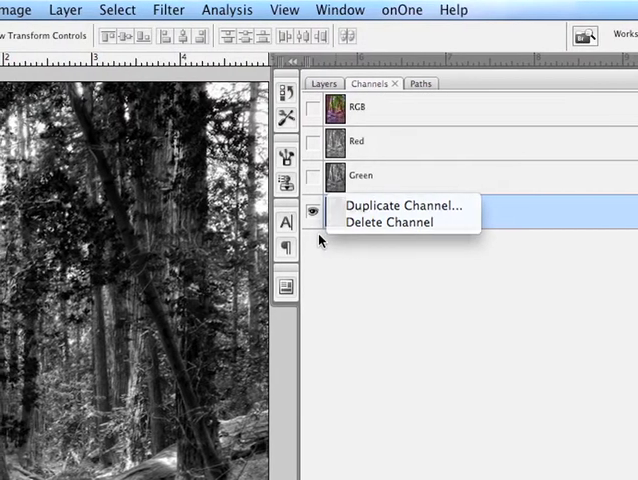
pyautogui.click(322, 218)
pyautogui.moveTo(322, 218); pyautogui.dragTo(383, 293)
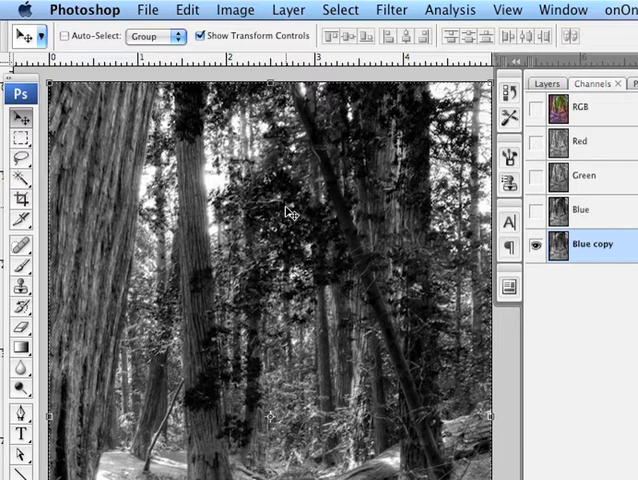
# Fill Blue copy with Black in Overlay mode, leaving only sky gaps and rocks white
pyautogui.press('i')
pyautogui.hotkey('shift', 'BackSpace')
pyautogui.moveTo(328, 235)
pyautogui.mouseDown()
pyautogui.moveTo(200, 222)
pyautogui.moveTo(278, 244)
pyautogui.moveTo(313, 245)
pyautogui.moveTo(312, 236)
pyautogui.mouseUp()
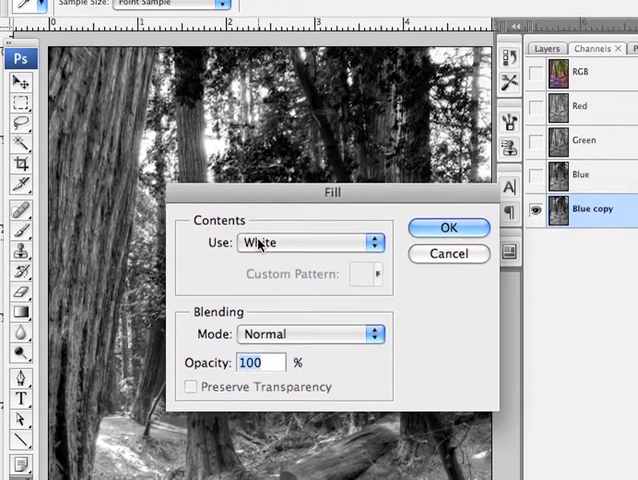
pyautogui.click(259, 243)
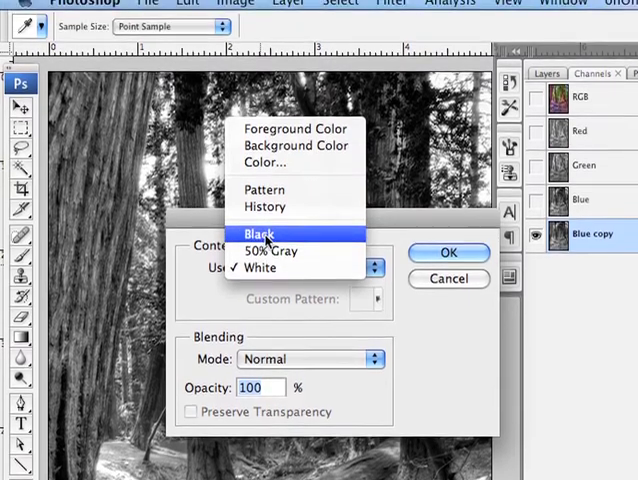
pyautogui.click(262, 238)
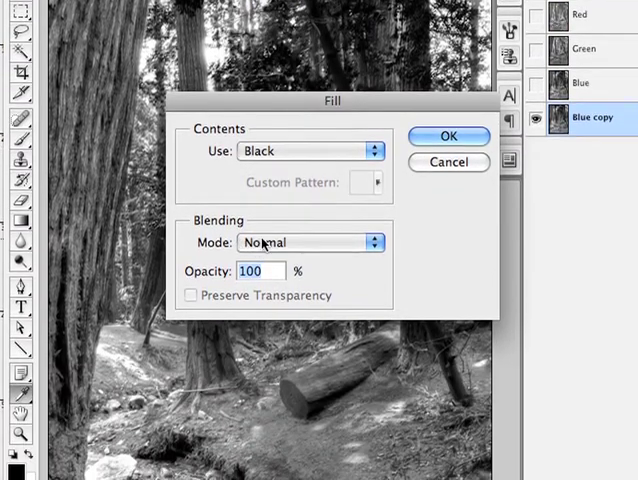
pyautogui.click(263, 243)
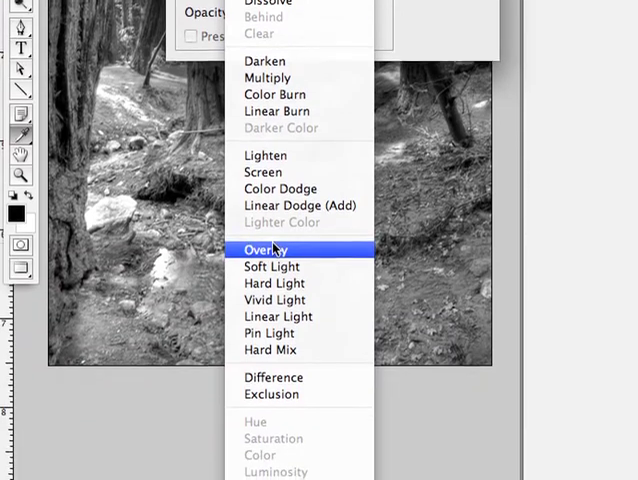
pyautogui.click(273, 249)
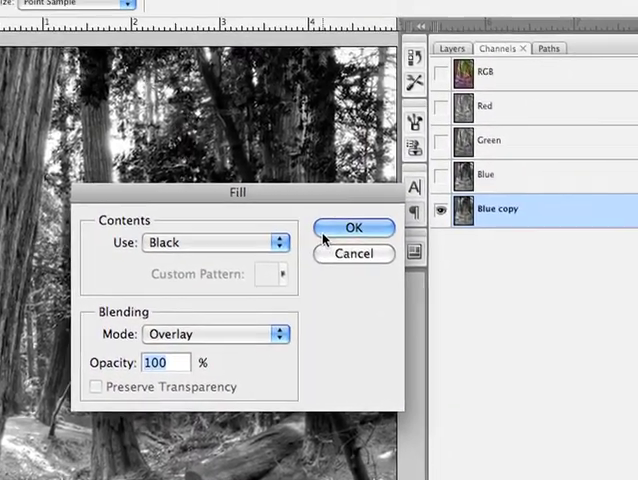
pyautogui.click(422, 96)
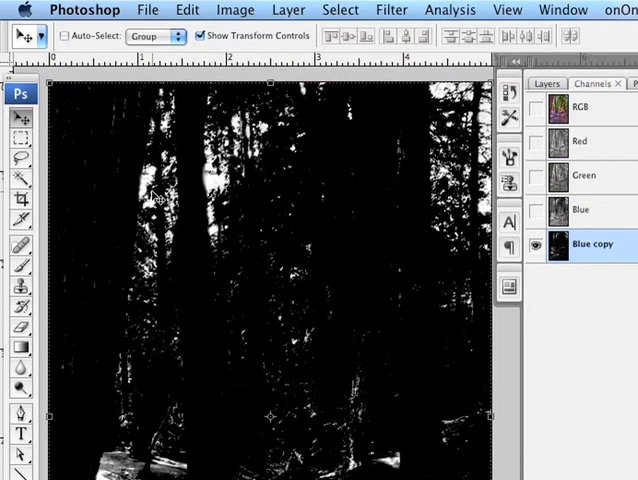
# Fill Blue copy again with White in Overlay mode to keep rocks and sky gaps bright
pyautogui.hotkey('shift', 'BackSpace')
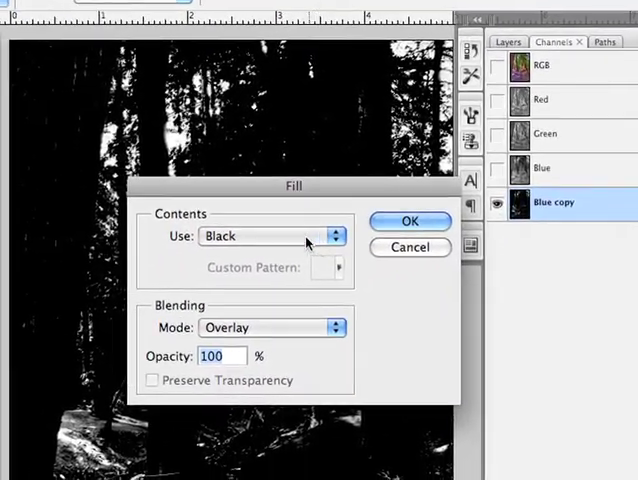
pyautogui.click(240, 256)
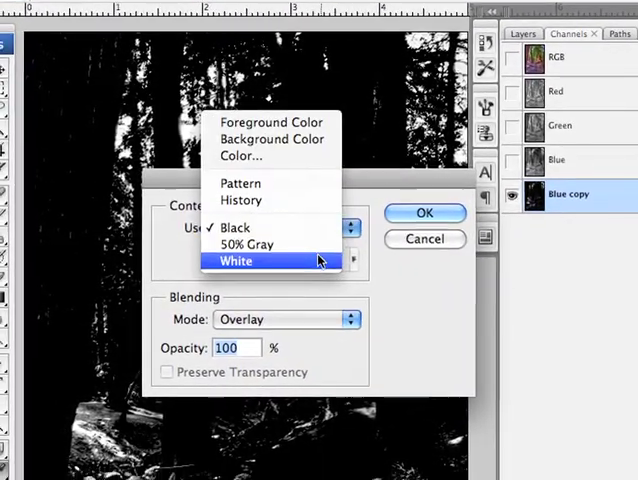
pyautogui.click(318, 261)
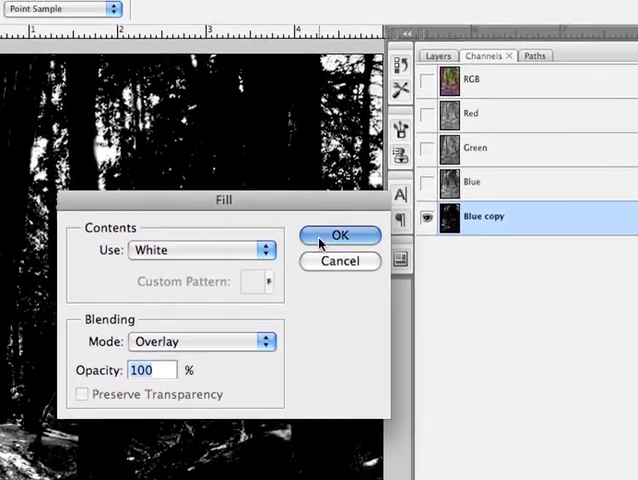
pyautogui.click(331, 216)
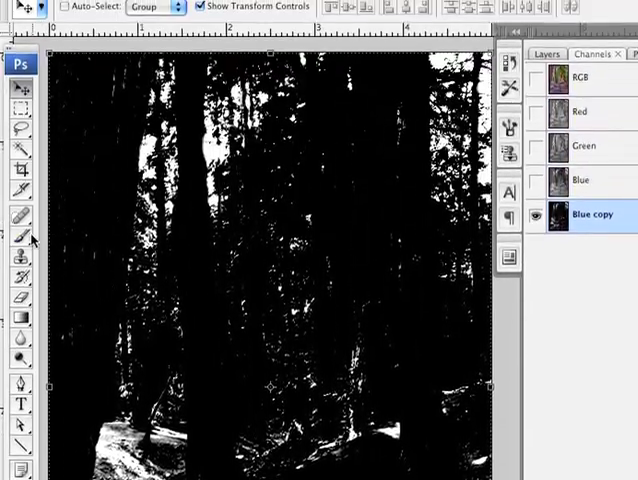
# Switch to the Brush tool to paint black over the ground and rocks in Blue copy
pyautogui.click(26, 242)
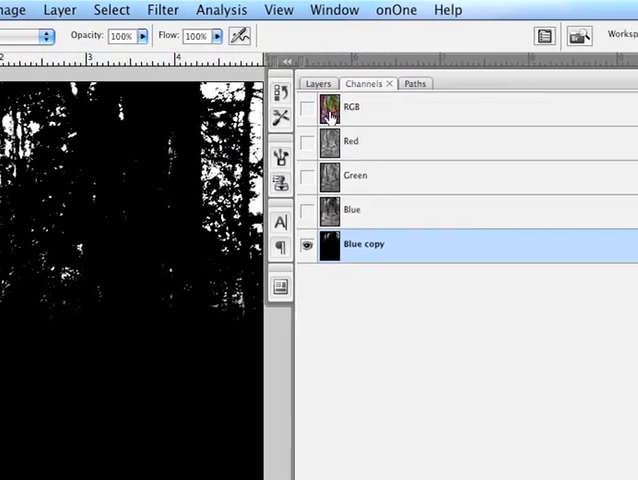
# Return to the full-colour RGB view and show the Layers panel
pyautogui.click(316, 110)
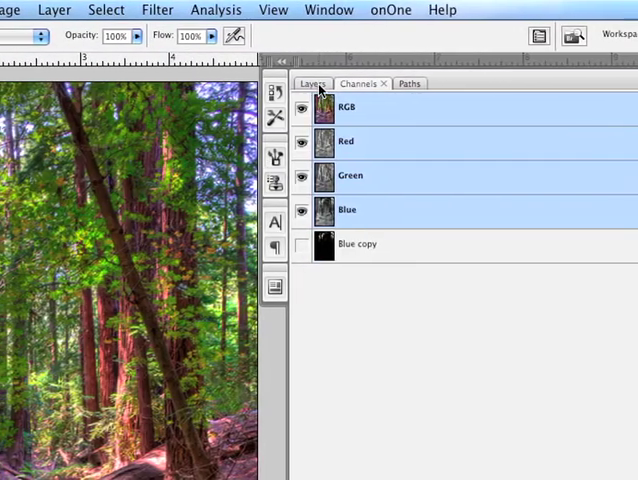
pyautogui.click(322, 88)
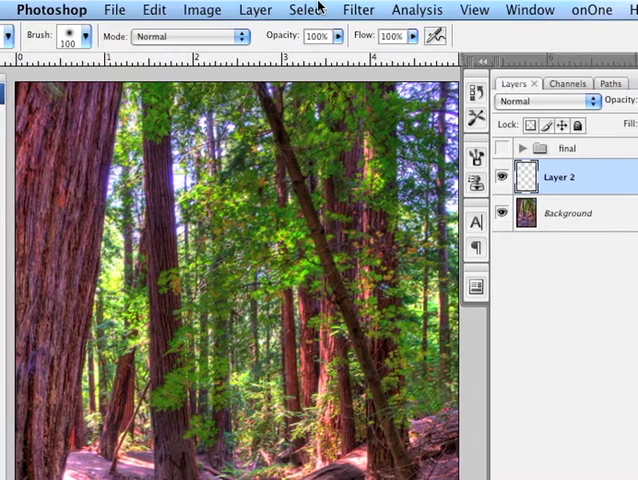
# Load Blue copy as a new selection marking the sky gaps among the treetops
pyautogui.click(316, 9)
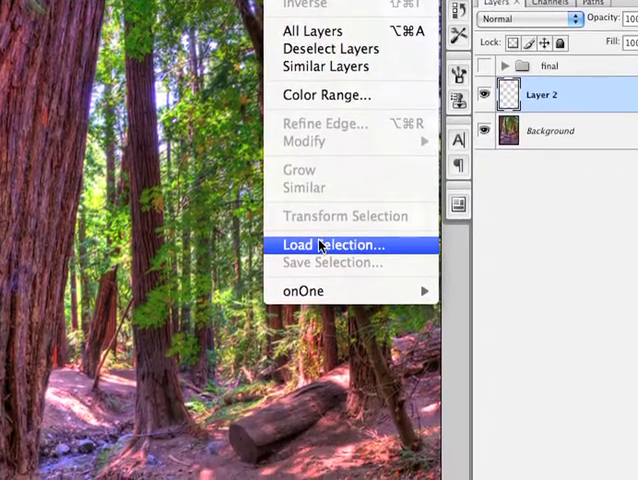
pyautogui.click(320, 245)
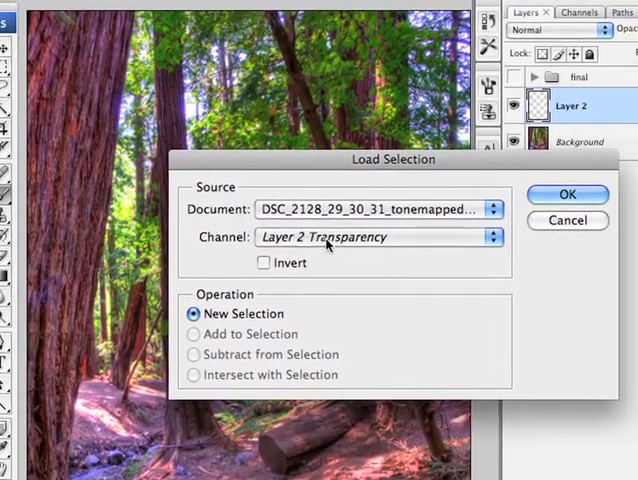
pyautogui.click(327, 245)
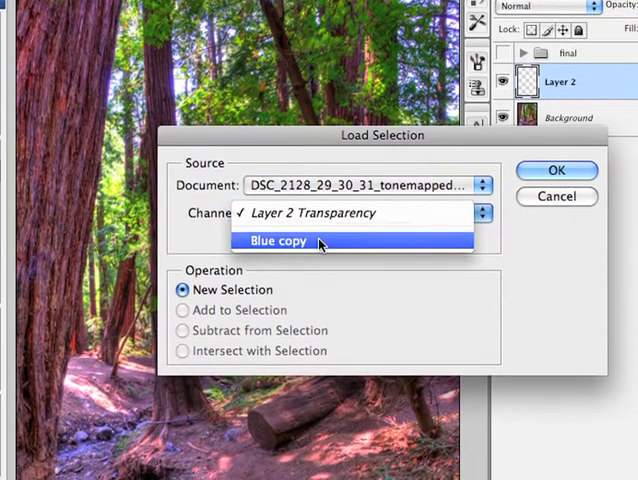
pyautogui.click(320, 244)
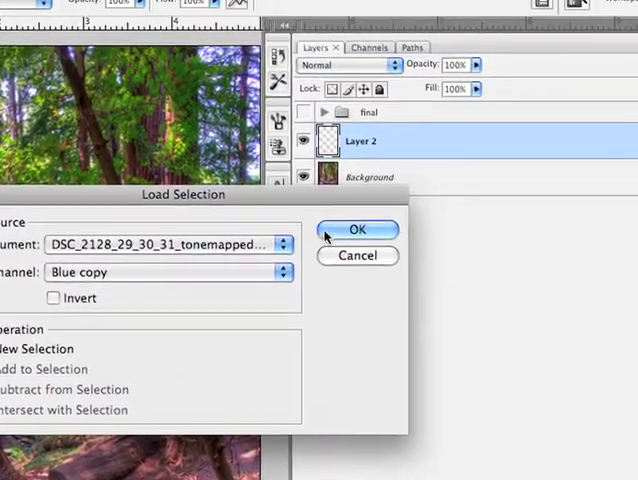
pyautogui.click(589, 131)
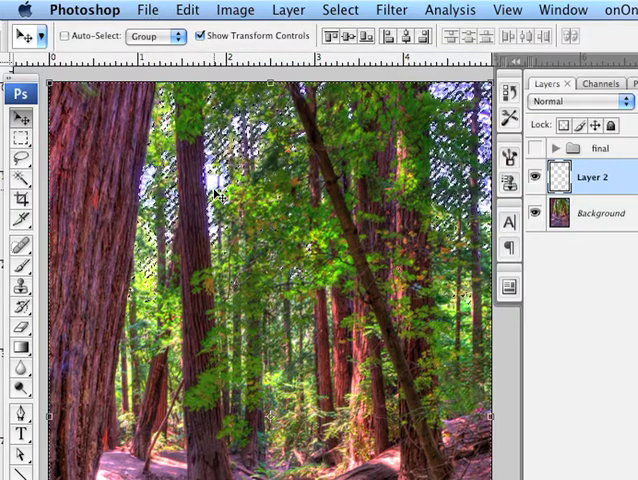
# Fill the selection on Layer 2 with White at Normal blending, then hide the selection outline
pyautogui.hotkey('shift', 'F5')
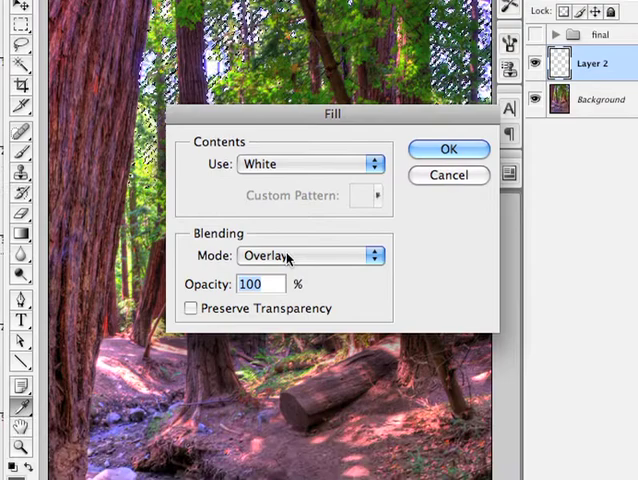
pyautogui.click(287, 330)
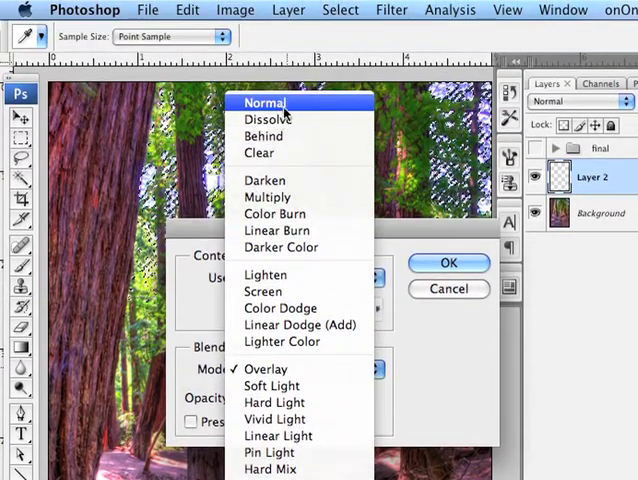
pyautogui.click(265, 103)
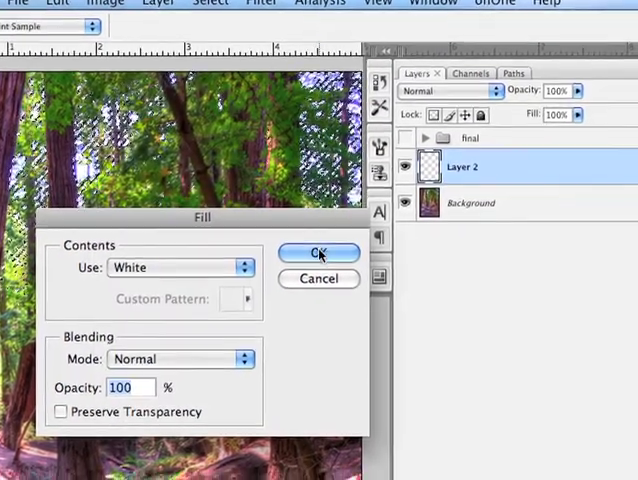
pyautogui.click(448, 262)
pyautogui.press('v')
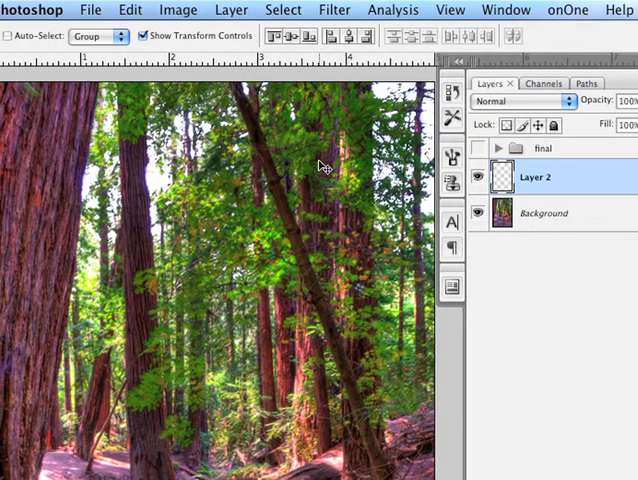
# Radial-blur Layer 2 with amount 100, Zoom method, Best quality, centre moved up-left
pyautogui.click(334, 9)
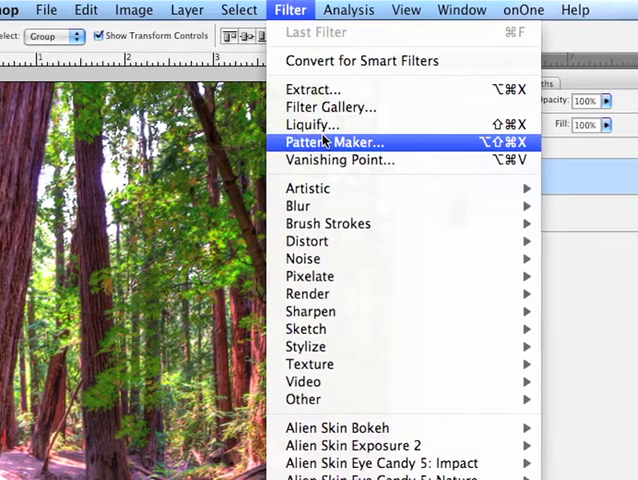
pyautogui.moveTo(30, 206)
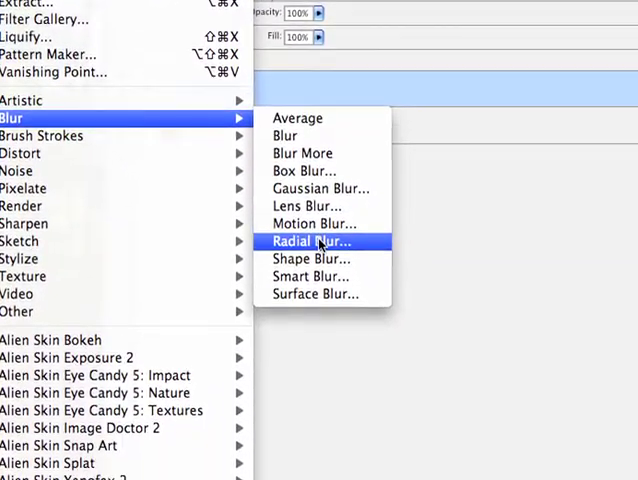
pyautogui.click(320, 243)
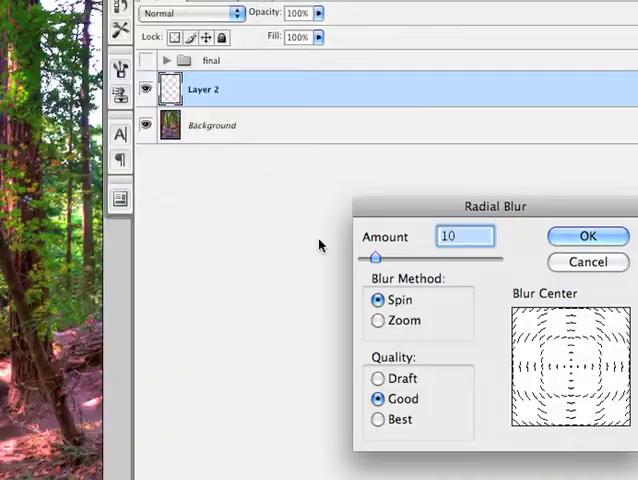
pyautogui.moveTo(336, 228); pyautogui.dragTo(285, 240)
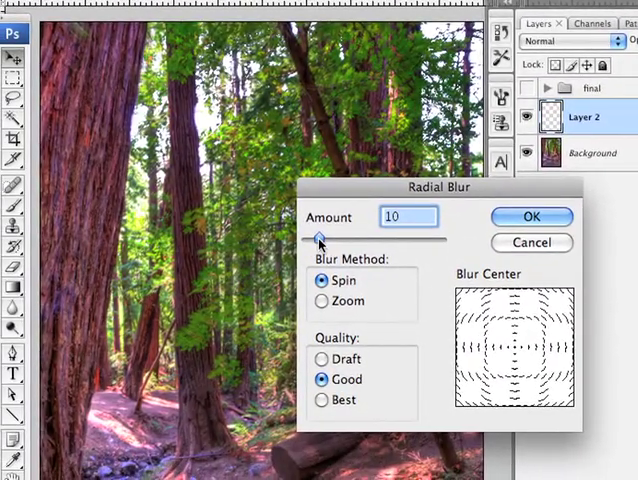
pyautogui.moveTo(319, 241); pyautogui.dragTo(307, 254)
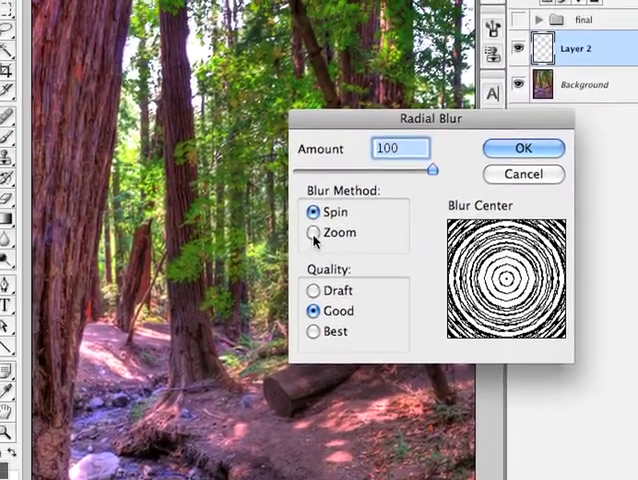
pyautogui.click(314, 234)
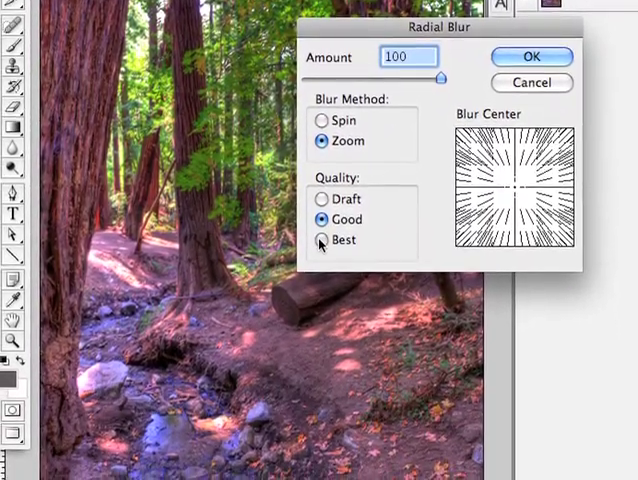
pyautogui.click(321, 245)
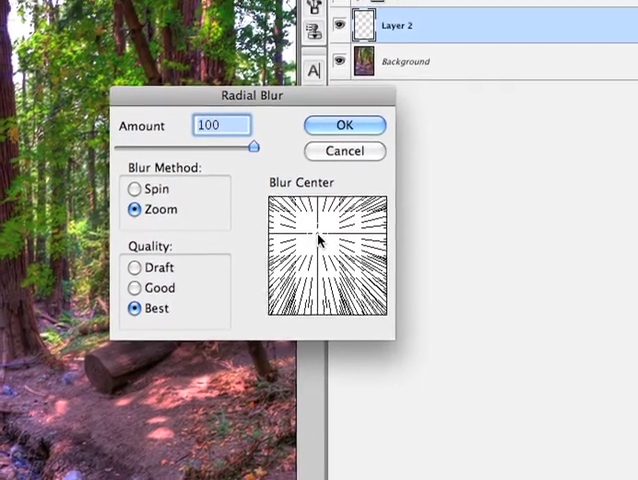
pyautogui.moveTo(320, 245); pyautogui.dragTo(320, 240)
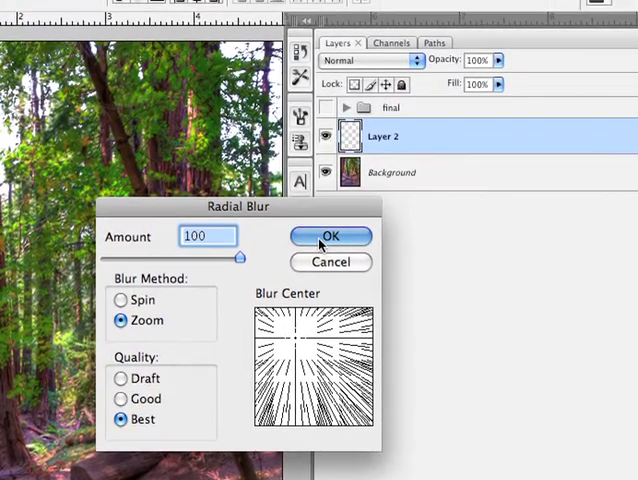
pyautogui.click(320, 240)
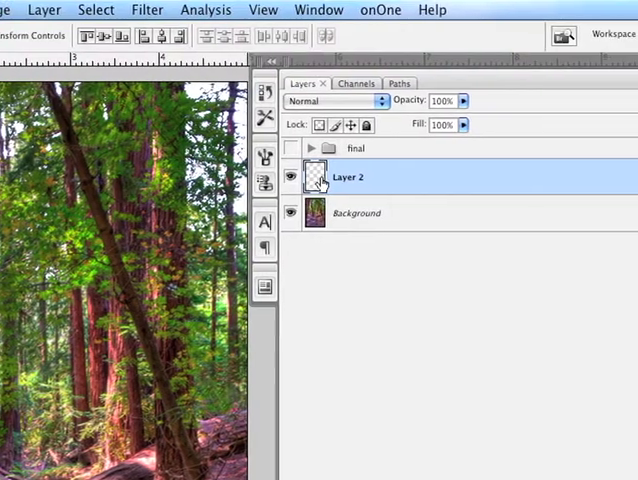
# Reapply the Zoom radial blur to Layer 2 to lengthen the sunbeams
pyautogui.keyDown('super'); pyautogui.click(316, 183); pyautogui.keyUp('super')
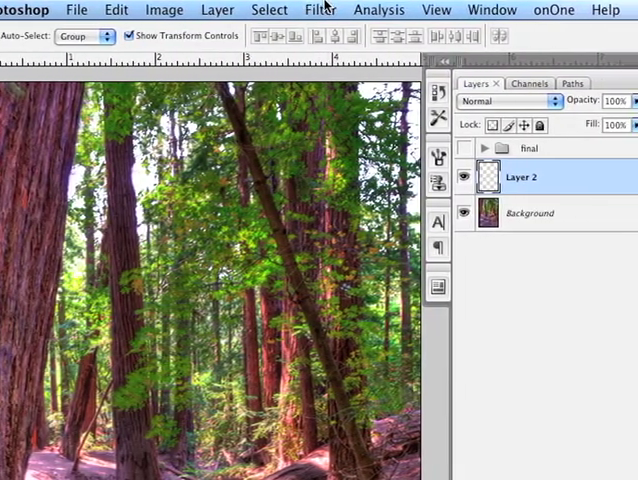
pyautogui.click(322, 9)
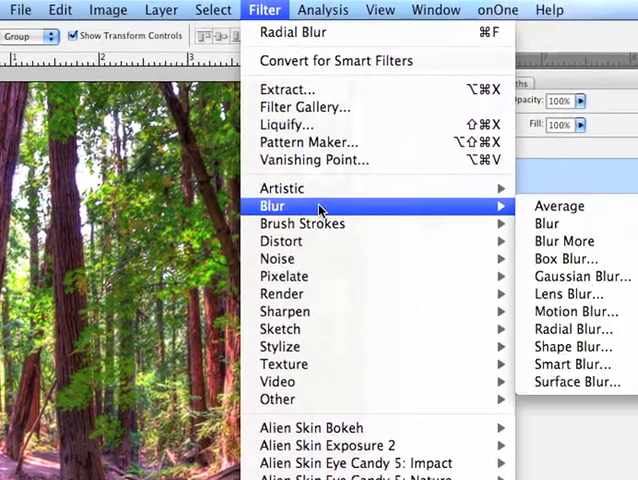
pyautogui.moveTo(120, 121)
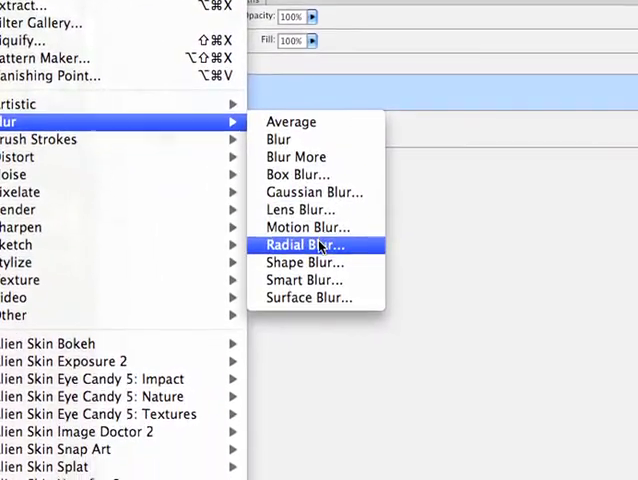
pyautogui.click(323, 267)
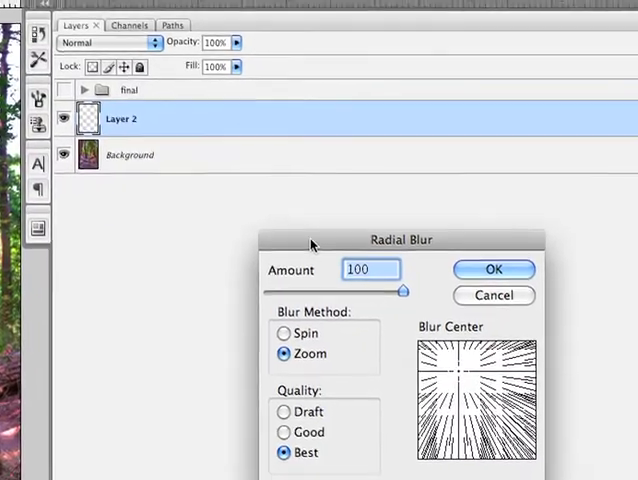
pyautogui.moveTo(400, 206); pyautogui.dragTo(300, 210)
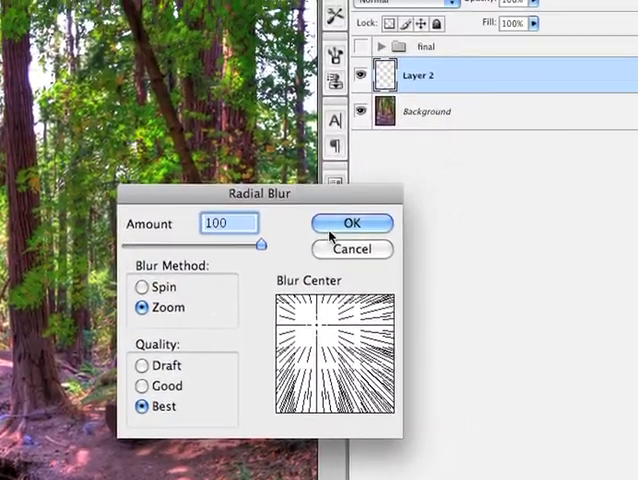
pyautogui.click(331, 230)
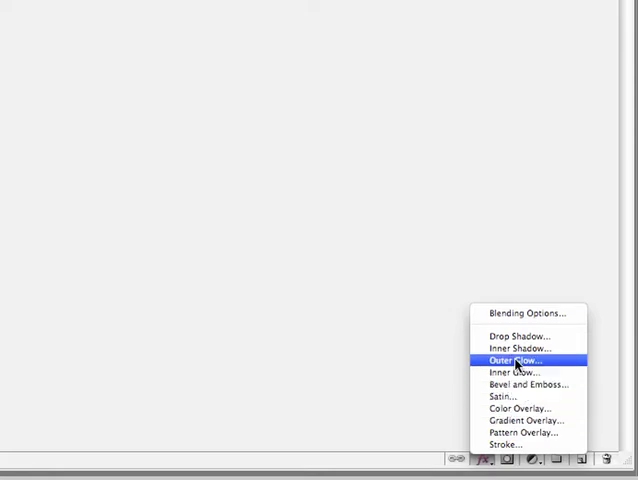
# Add a pale yellow Outer Glow to Layer 2 at about 58% opacity, size 29 px
pyautogui.click(516, 361)
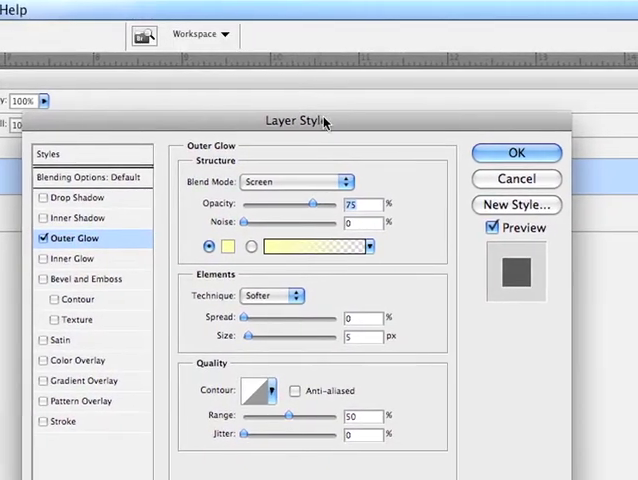
pyautogui.moveTo(325, 122)
pyautogui.mouseDown()
pyautogui.moveTo(305, 238)
pyautogui.moveTo(322, 238)
pyautogui.mouseUp()
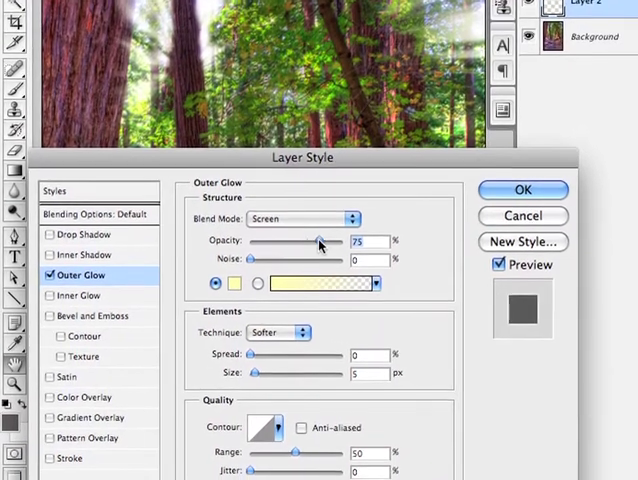
pyautogui.moveTo(320, 243); pyautogui.dragTo(291, 243)
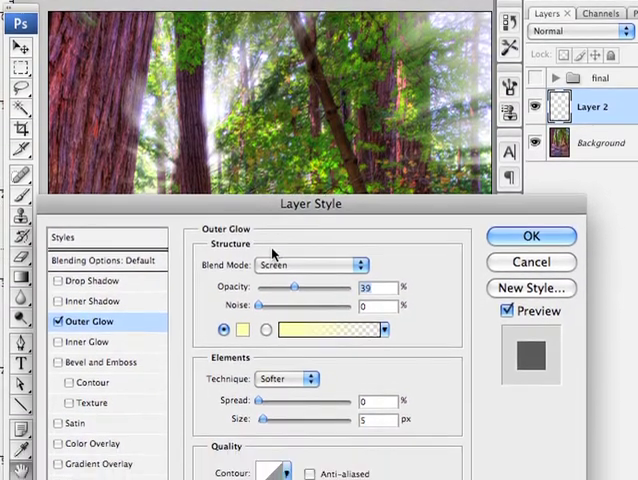
pyautogui.moveTo(294, 287); pyautogui.dragTo(292, 287)
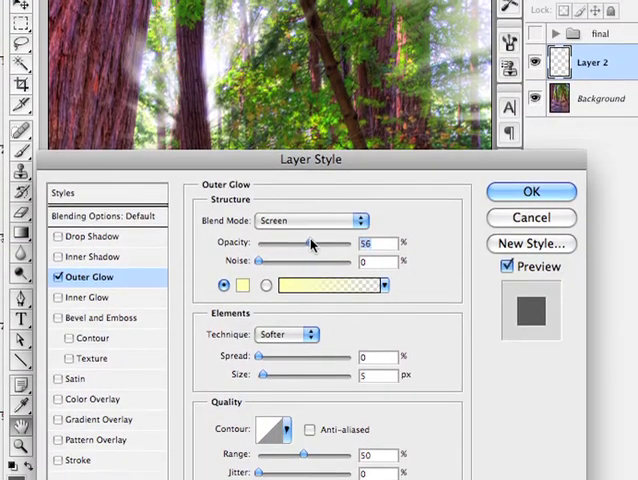
pyautogui.moveTo(320, 245); pyautogui.dragTo(313, 244)
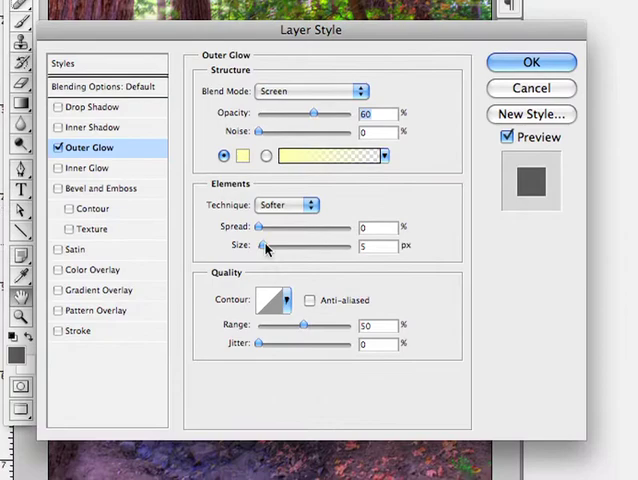
pyautogui.moveTo(262, 245); pyautogui.dragTo(266, 243)
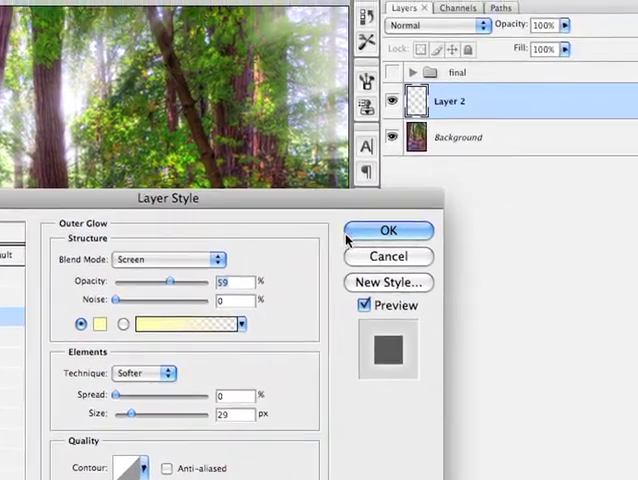
pyautogui.click(495, 190)
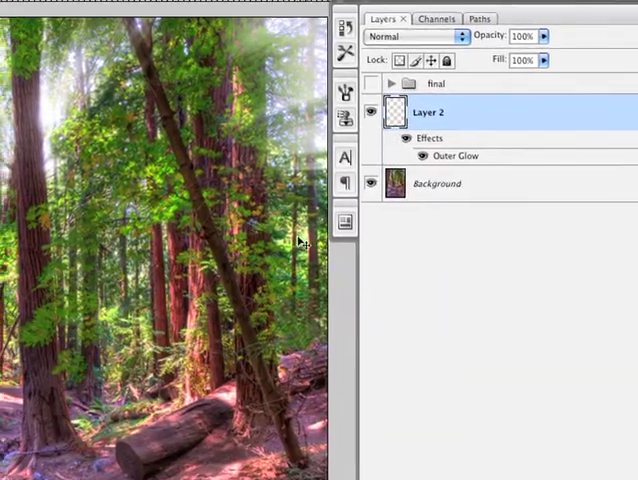